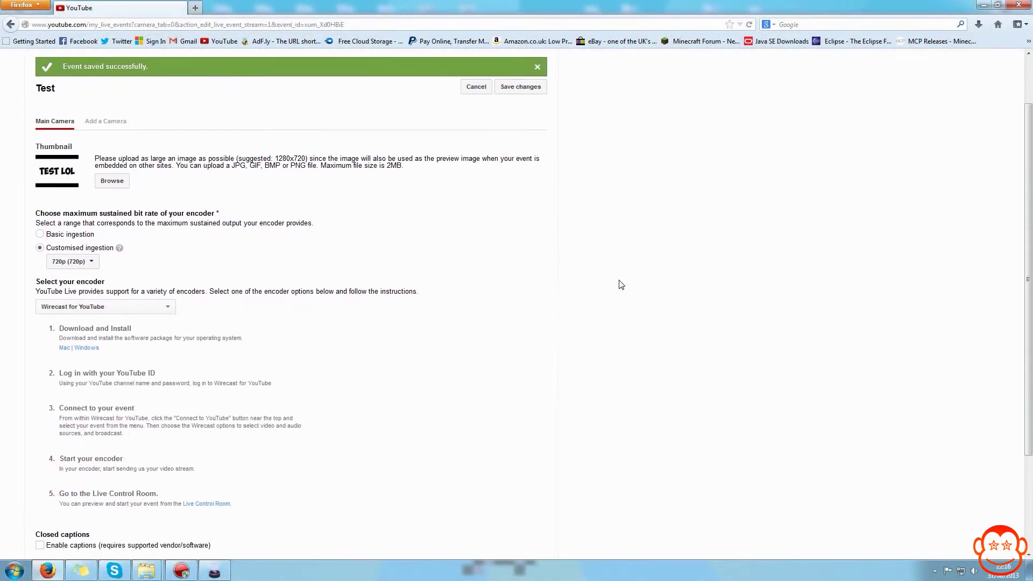
# Step: On the Test event's Ingestion Settings, change the encoder from Wirecast for YouTube to Other encoders
pyautogui.scroll(1, 614, 276)
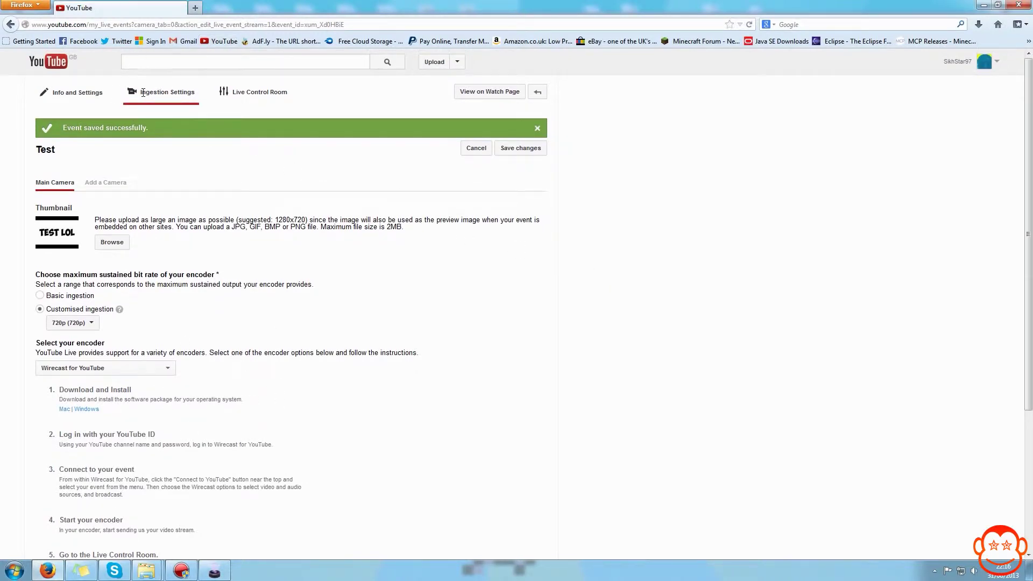
pyautogui.moveTo(143, 93); pyautogui.dragTo(200, 96)
pyautogui.click(200, 96)
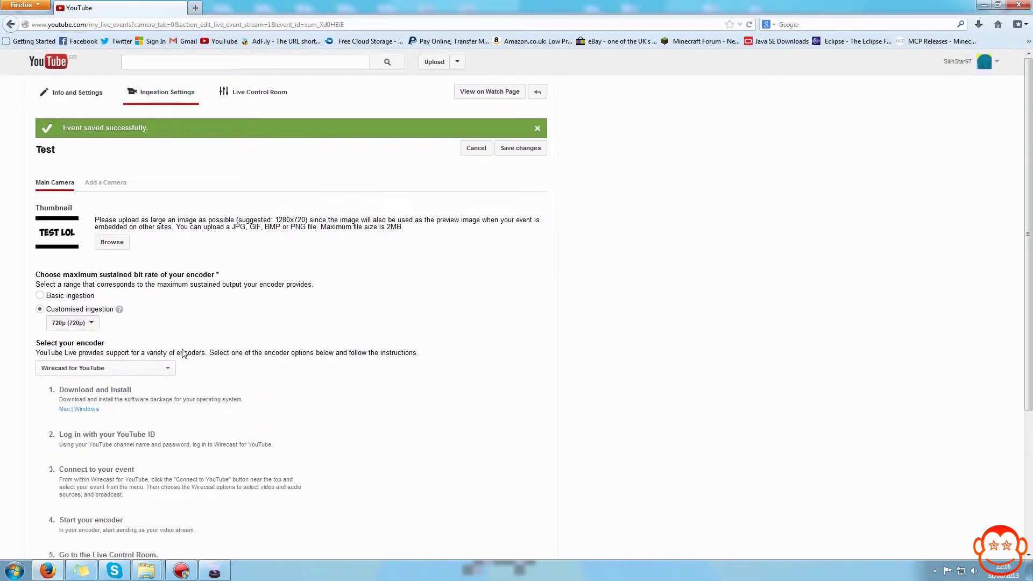
pyautogui.click(90, 372)
pyautogui.click(106, 370)
pyautogui.click(125, 371)
pyautogui.click(364, 334)
pyautogui.click(89, 371)
pyautogui.click(90, 394)
pyautogui.click(220, 567)
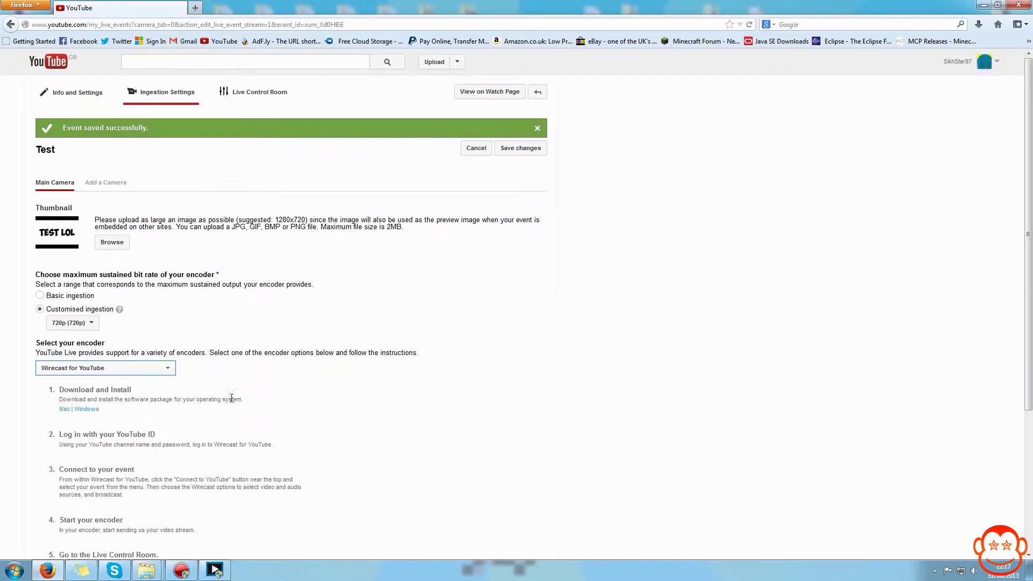
pyautogui.click(90, 374)
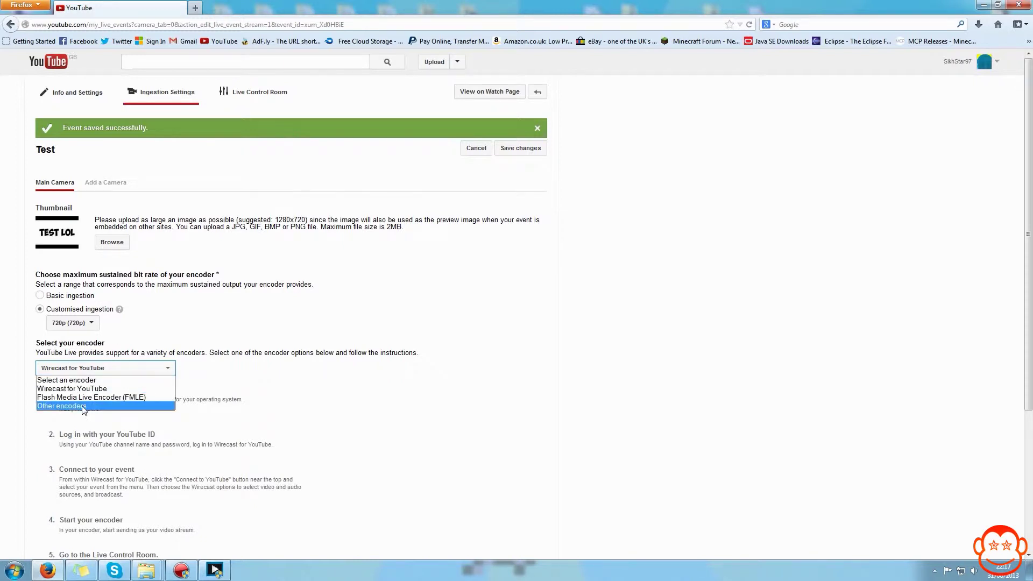
pyautogui.click(81, 431)
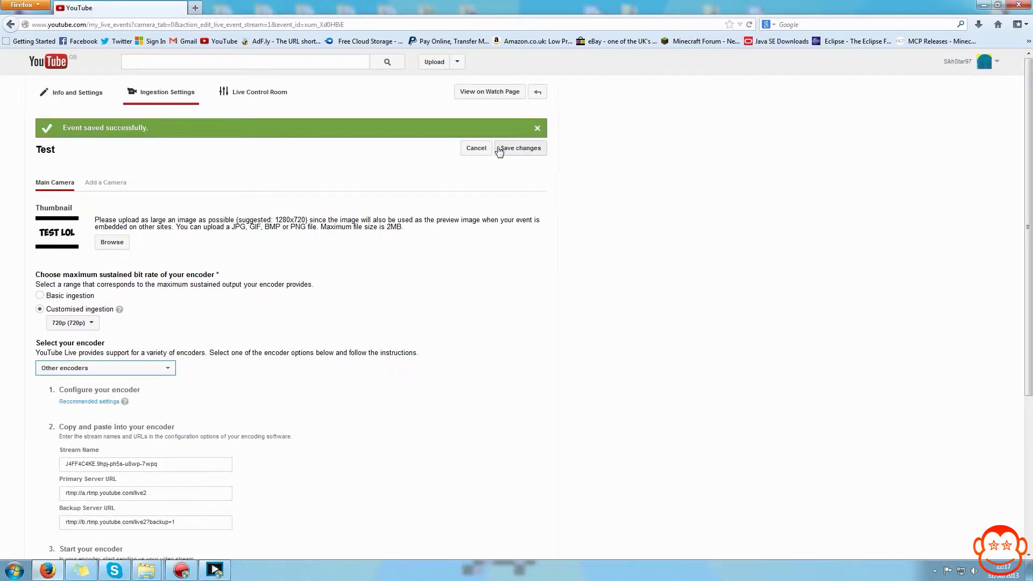
# Step: In XSplit Broadcaster, start the broadcast on the lol channel
pyautogui.click(215, 570)
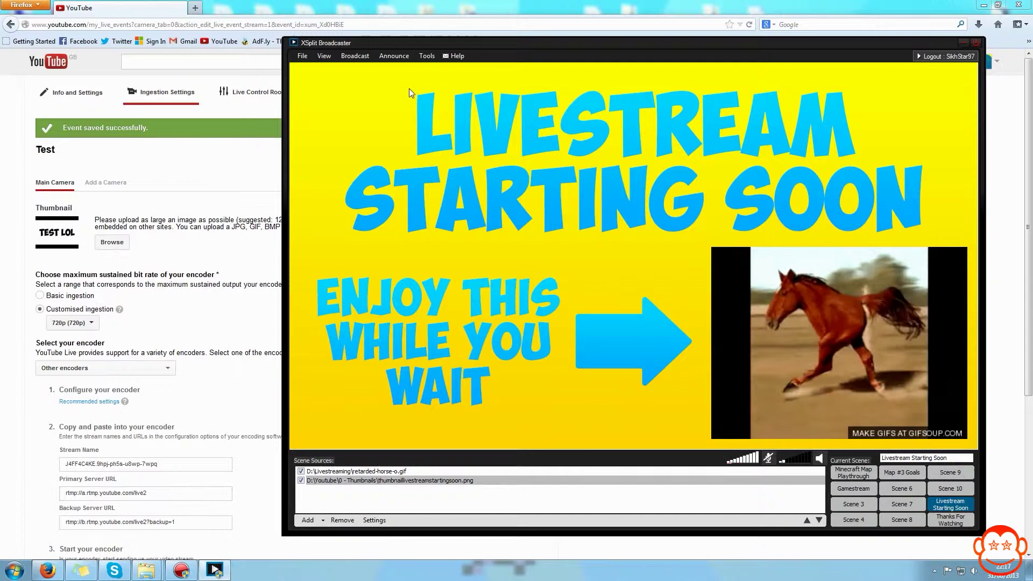
pyautogui.click(354, 58)
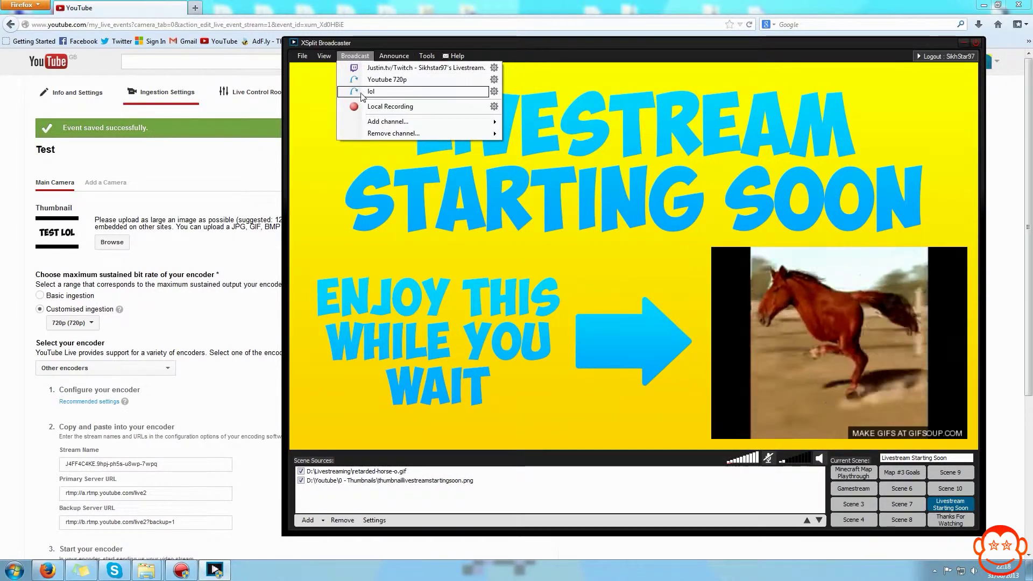
pyautogui.click(389, 91)
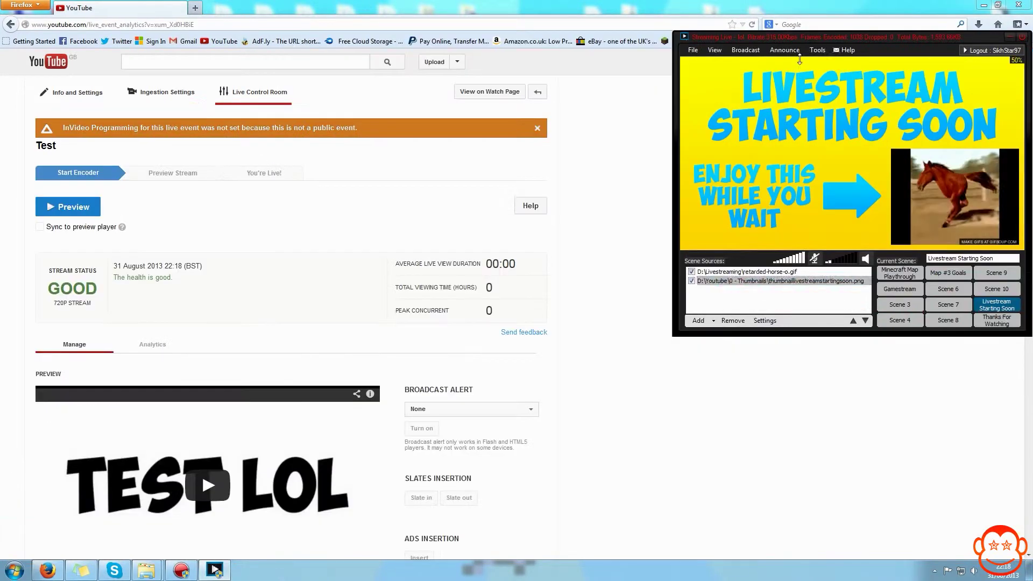
# Step: Move the XSplit window aside so the Live Control Room page is in front
pyautogui.moveTo(807, 40); pyautogui.dragTo(720, 67)
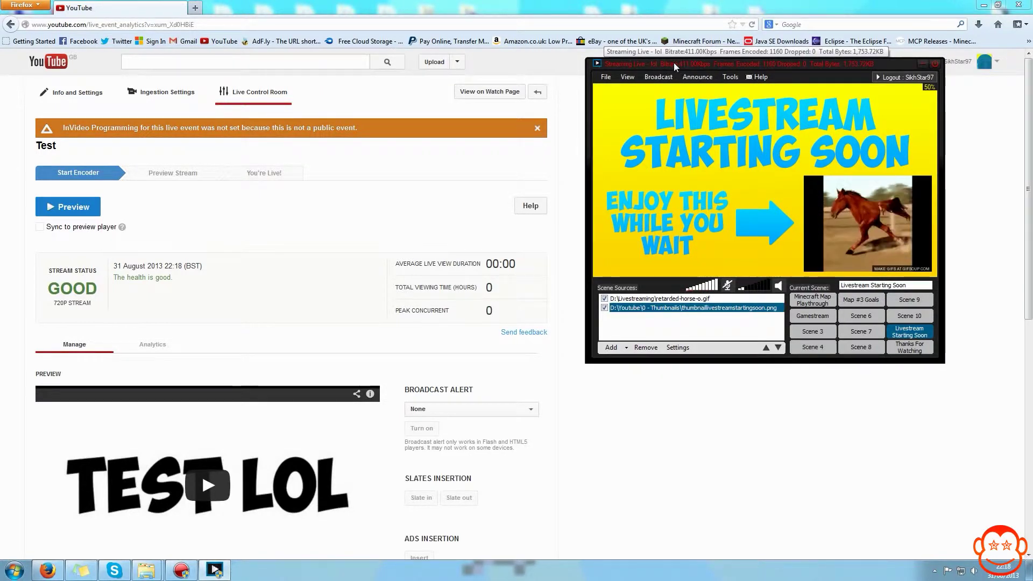
pyautogui.click(651, 125)
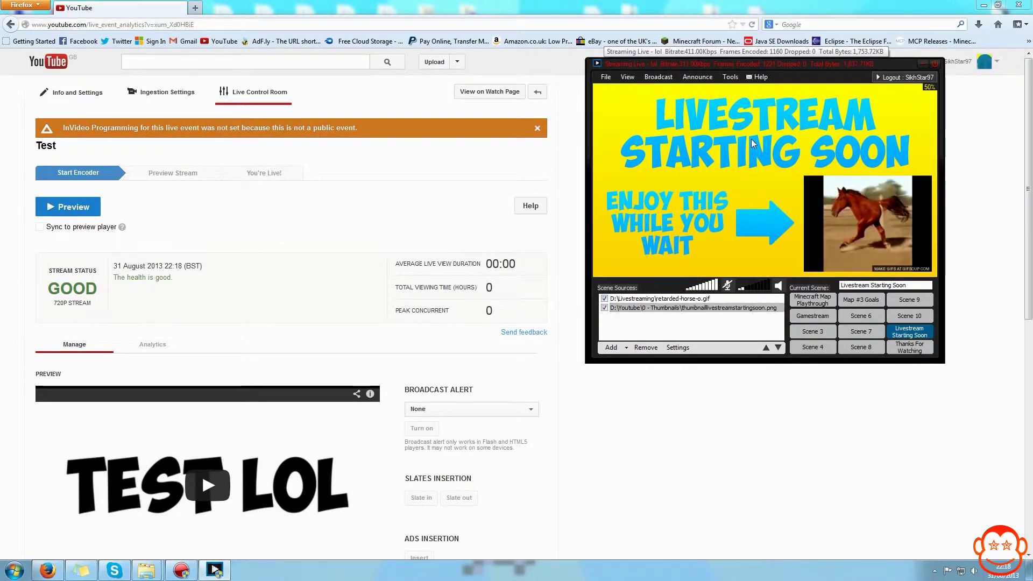
pyautogui.click(300, 232)
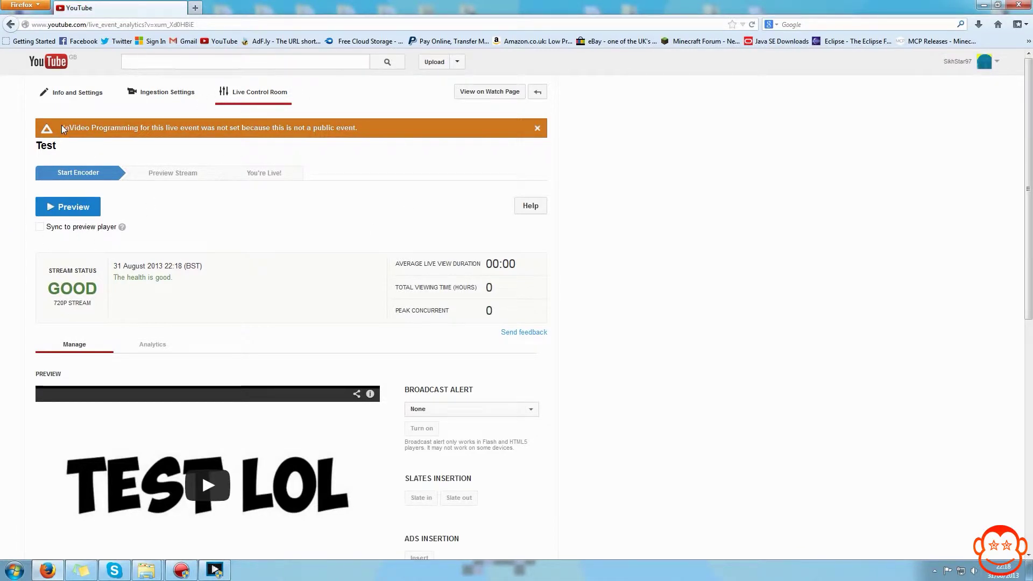
# Step: Check the InVideo Programming notice and confirm Stream Status reads GOOD at 720p
pyautogui.moveTo(61, 128); pyautogui.dragTo(379, 129)
pyautogui.click(376, 128)
pyautogui.moveTo(315, 128); pyautogui.dragTo(381, 127)
pyautogui.click(401, 132)
pyautogui.moveTo(63, 273); pyautogui.dragTo(108, 267)
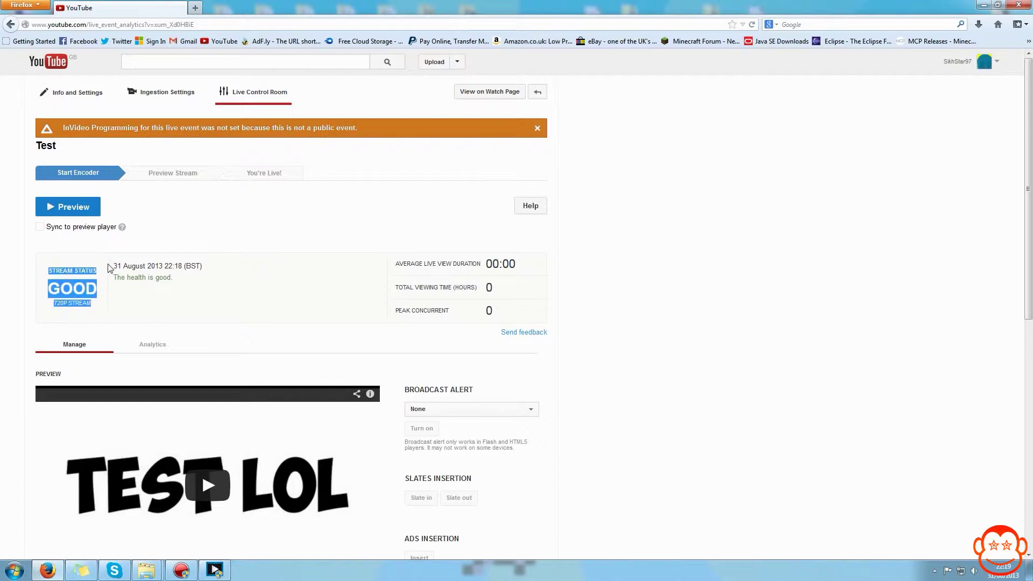
pyautogui.click(86, 287)
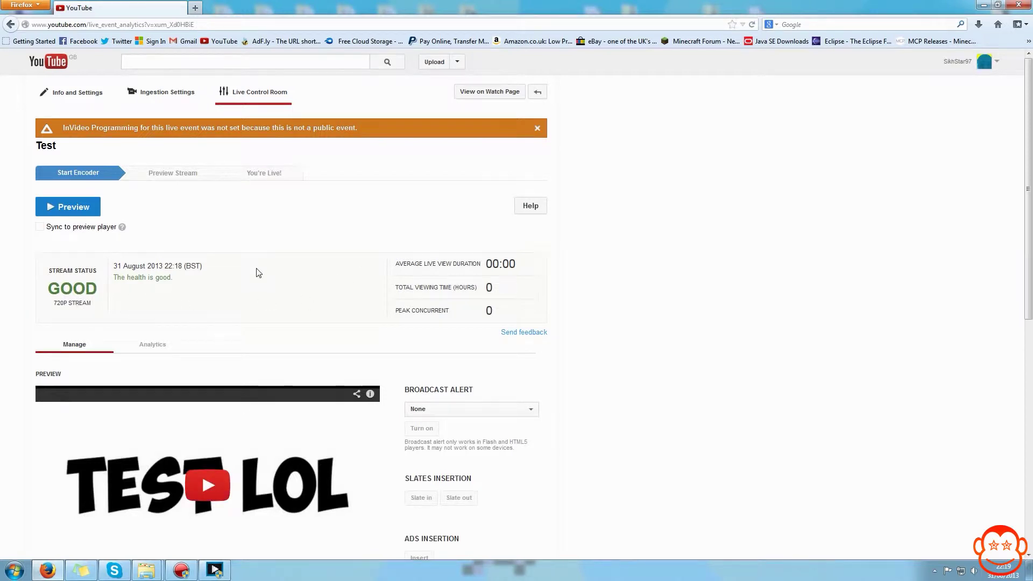
pyautogui.scroll(-4, 260, 272)
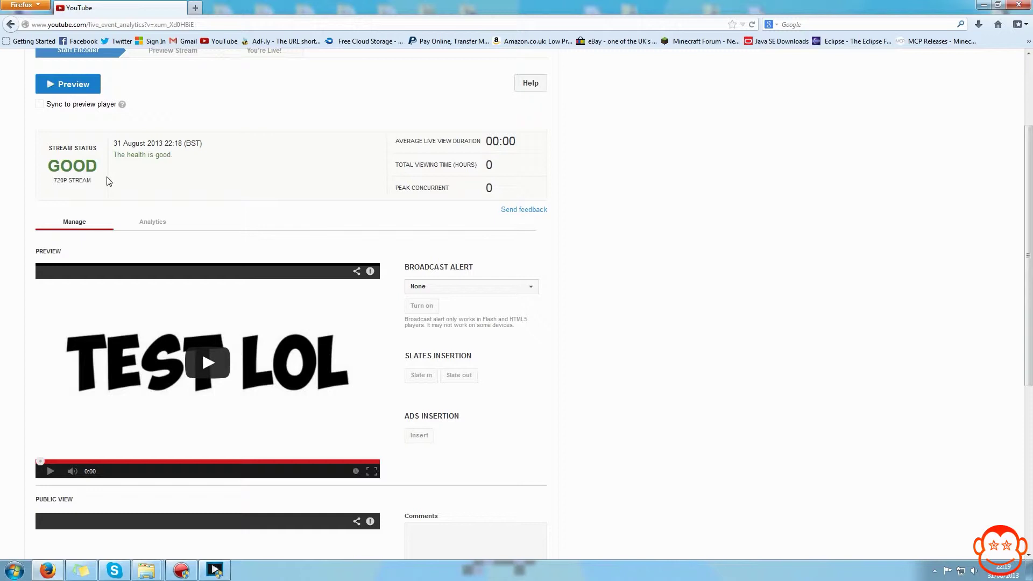
pyautogui.scroll(2, 70, 88)
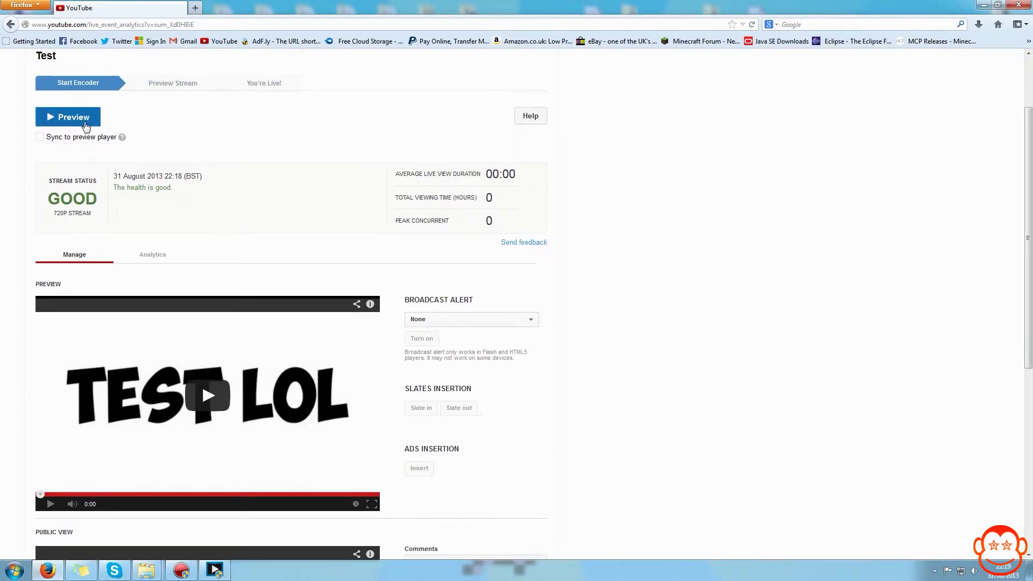
pyautogui.click(77, 147)
pyautogui.click(591, 254)
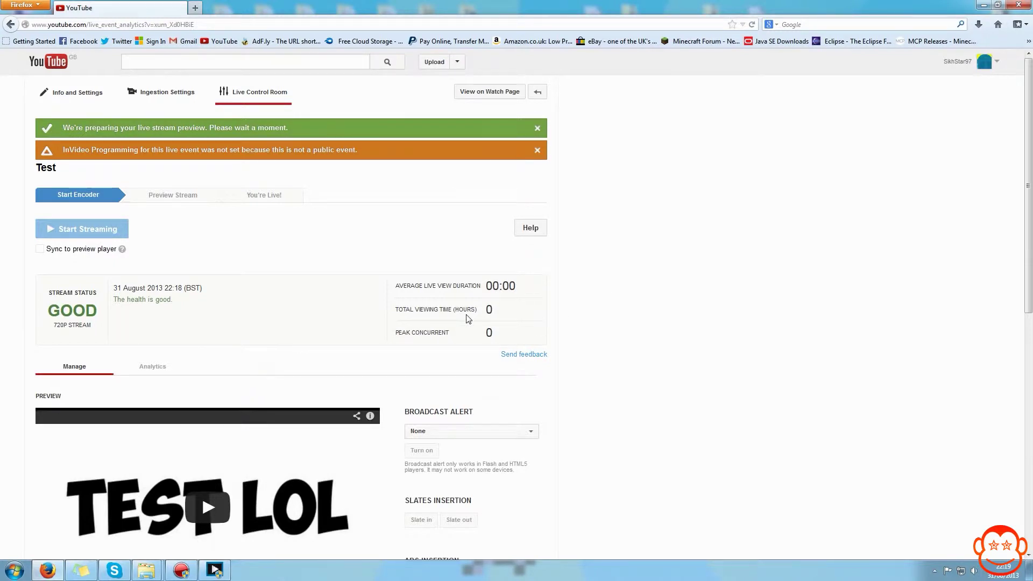
pyautogui.scroll(-2, 273, 288)
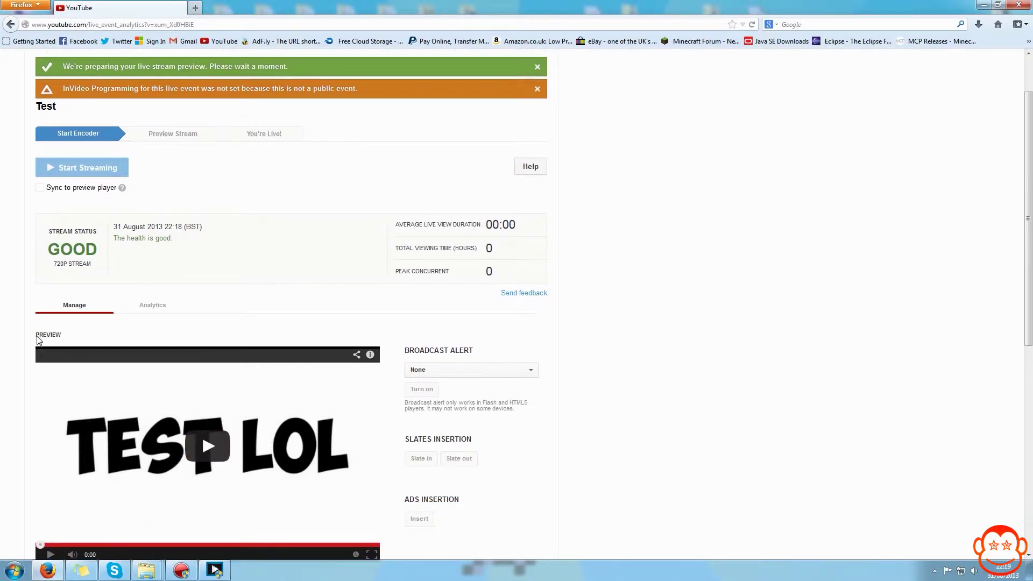
pyautogui.scroll(2, 384, 338)
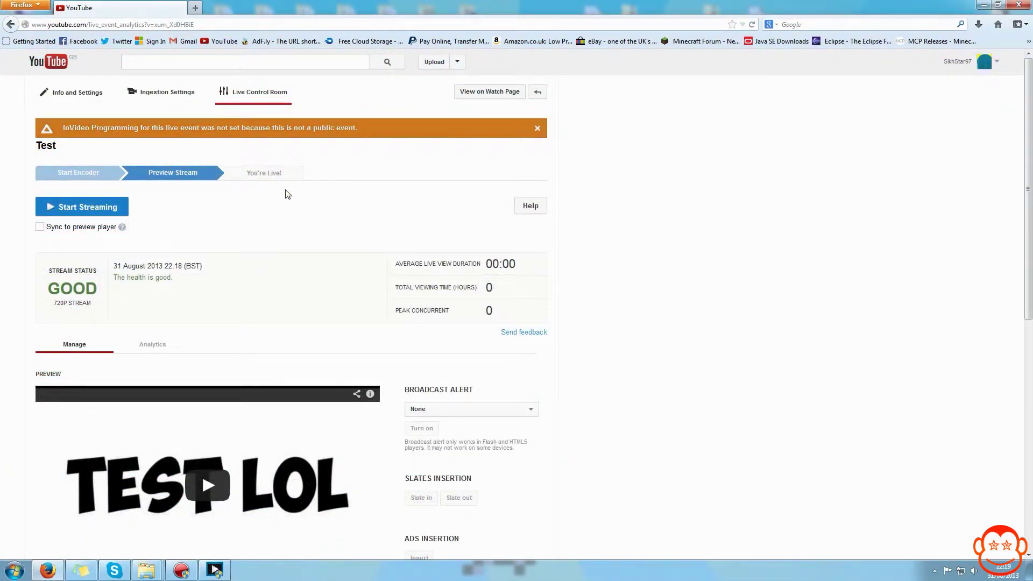
pyautogui.moveTo(114, 266); pyautogui.dragTo(198, 264)
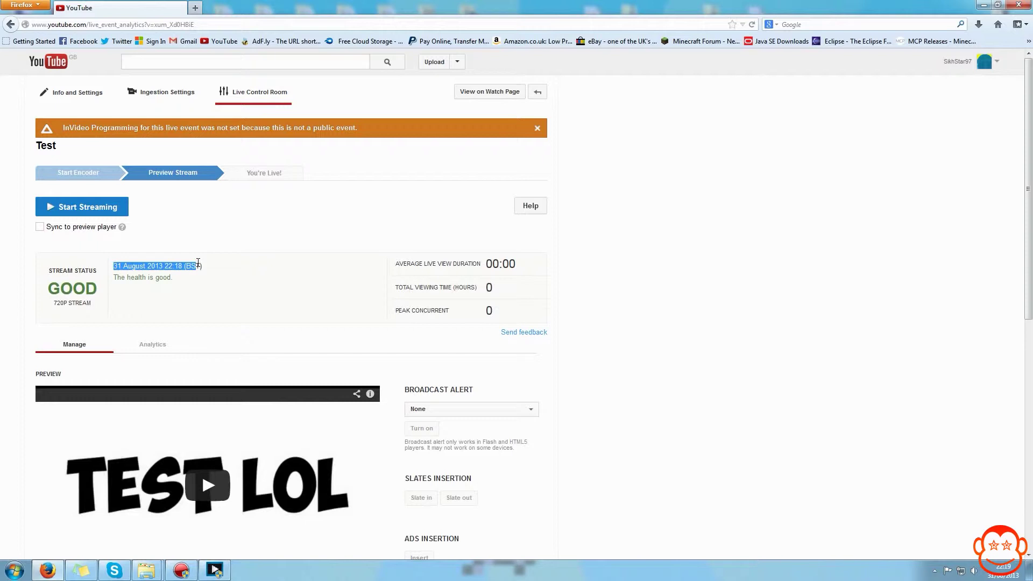
pyautogui.click(216, 261)
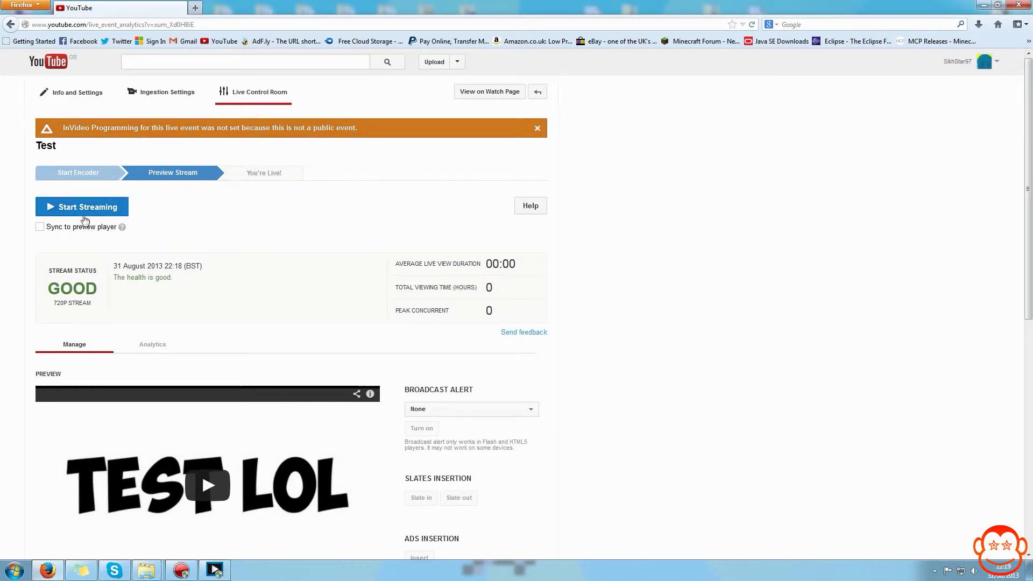
# Step: Play the Preview and Public View players to check the Livestream Starting Soon feed
pyautogui.scroll(-3, 190, 267)
pyautogui.scroll(-1, 189, 267)
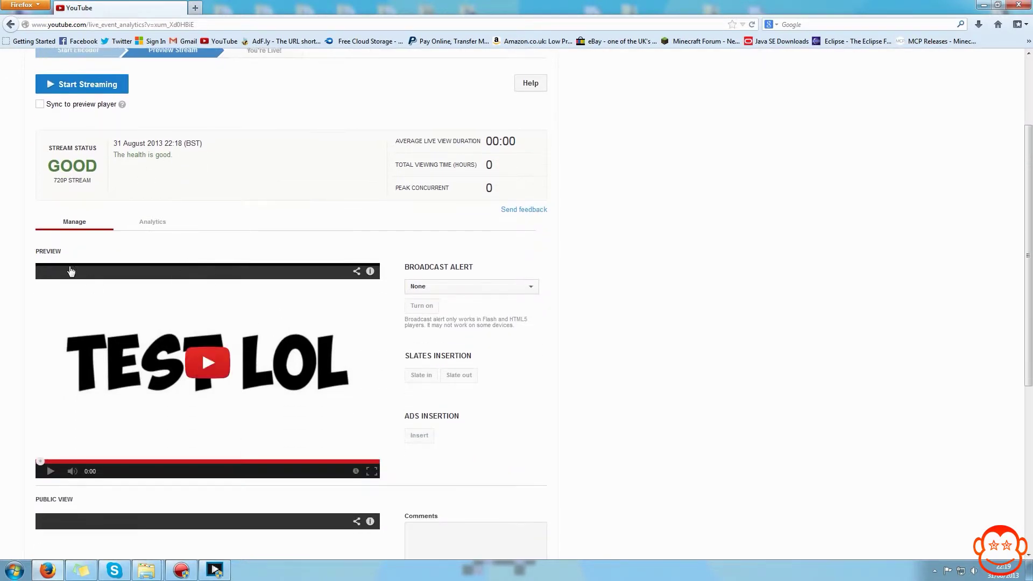
pyautogui.click(183, 344)
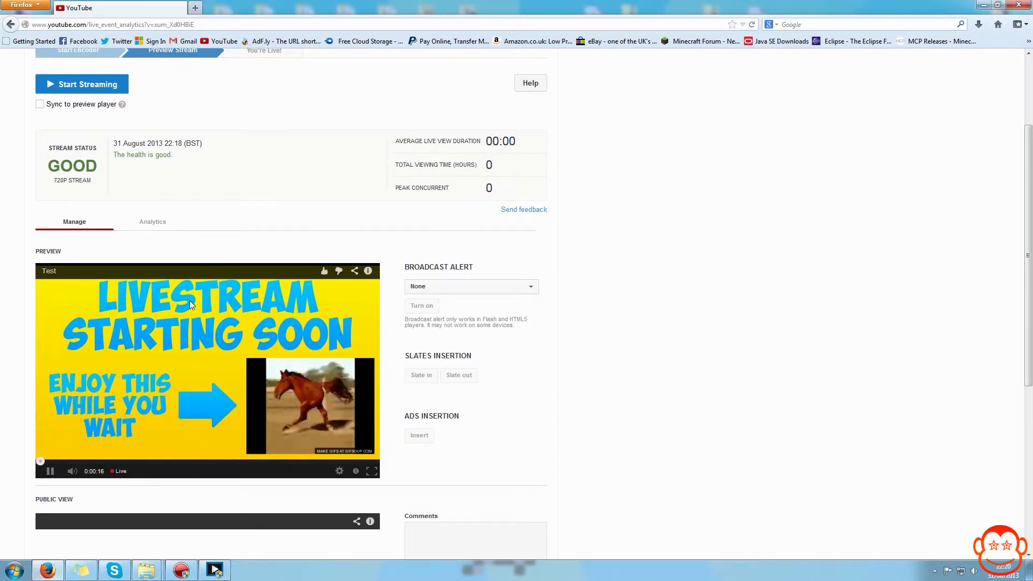
pyautogui.scroll(-5, 366, 377)
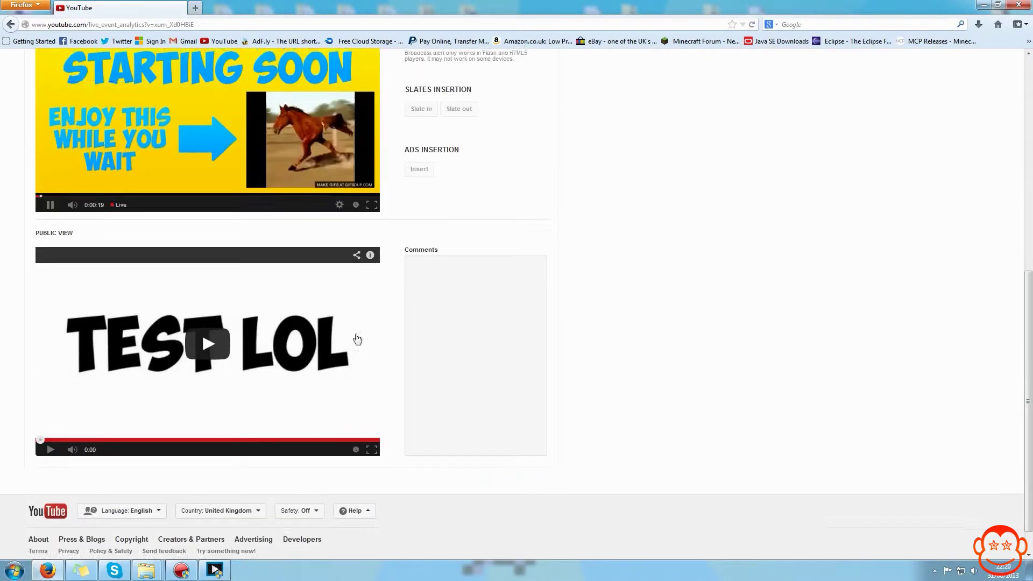
pyautogui.click(208, 309)
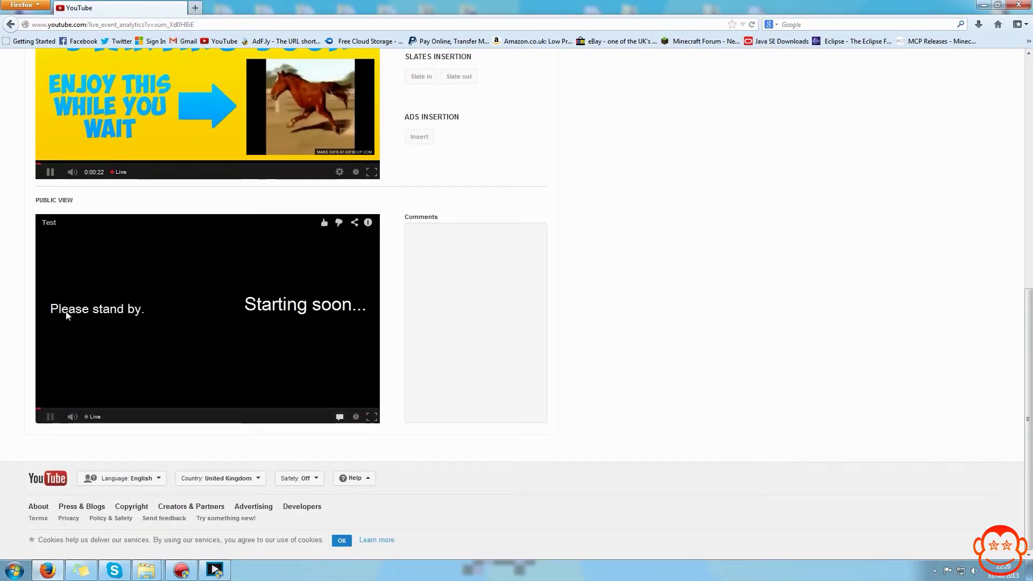
pyautogui.moveTo(75, 416)
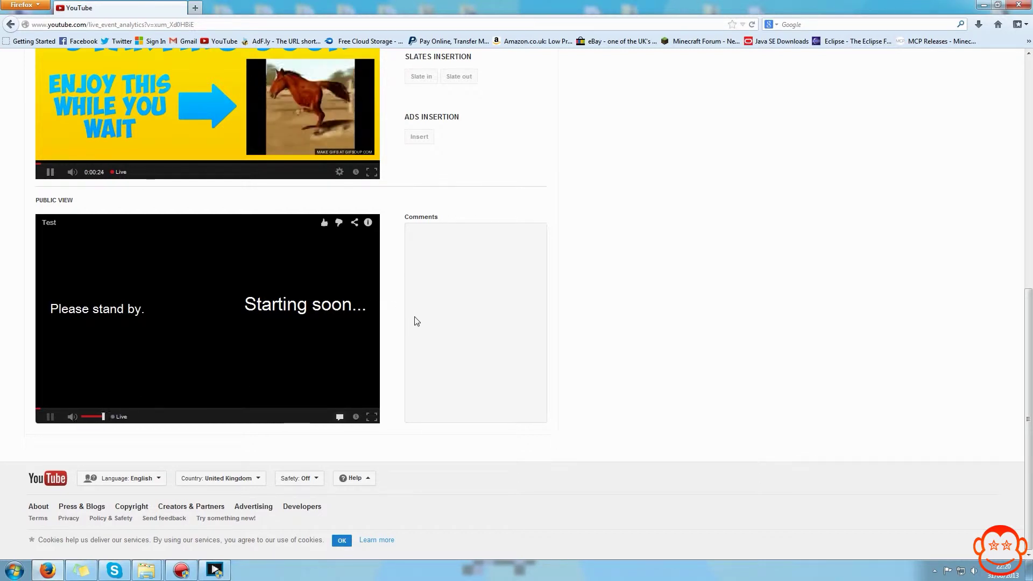
pyautogui.scroll(14, 219, 352)
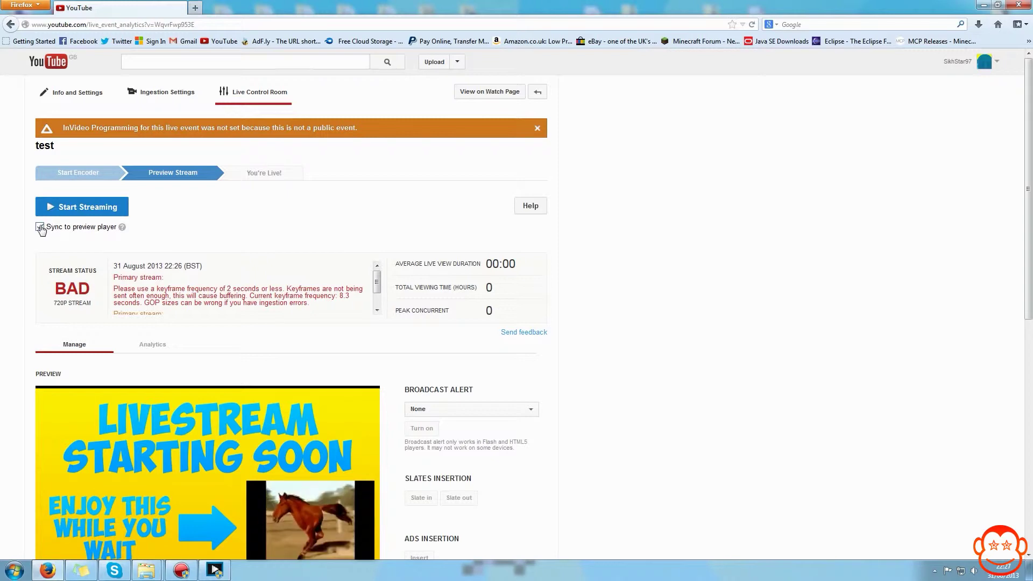
# Step: Start streaming the test event, confirm going live, and check both players show Livestream Starting Soon
pyautogui.click(85, 208)
pyautogui.click(531, 260)
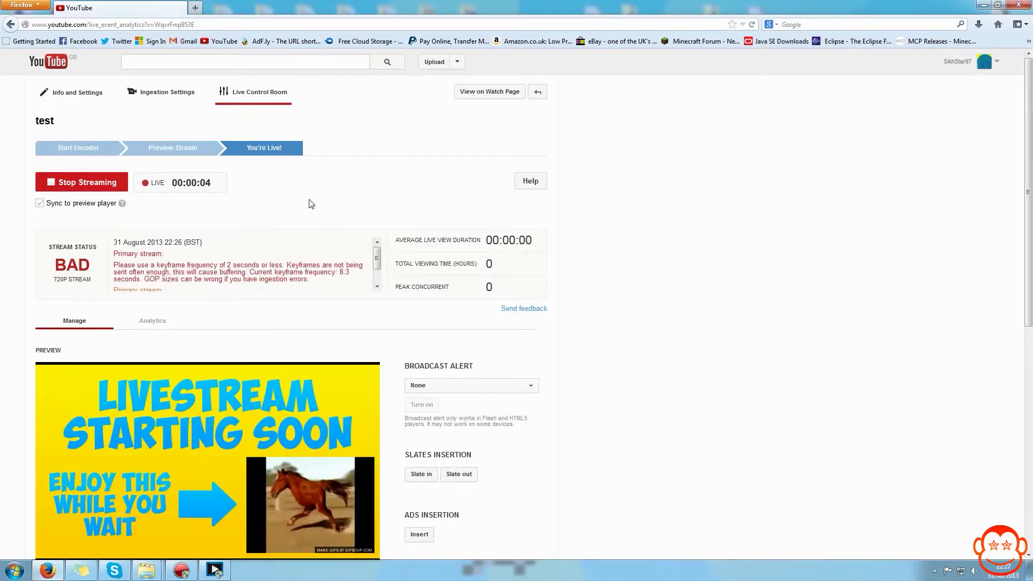
pyautogui.scroll(-6, 529, 311)
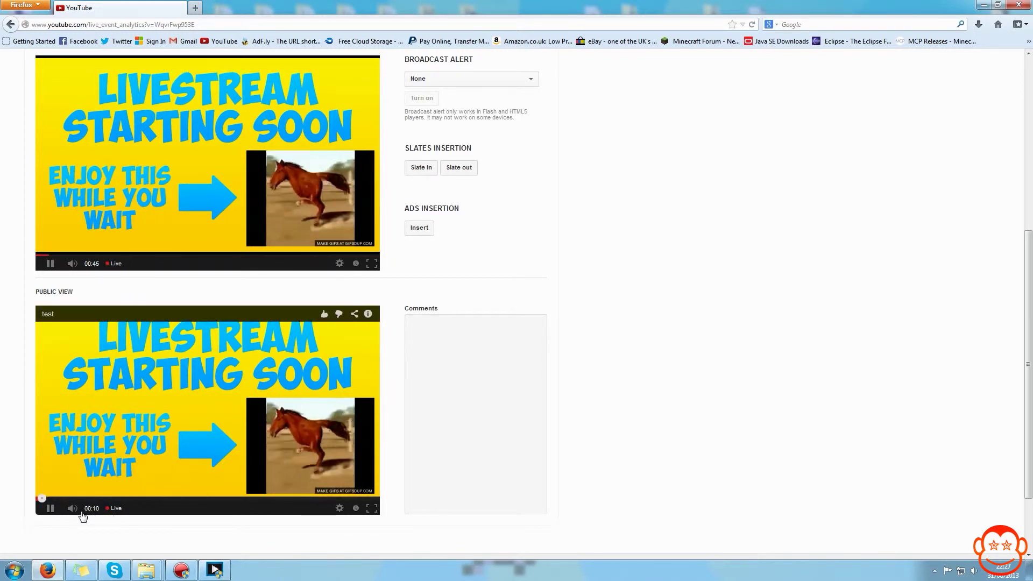
pyautogui.scroll(5, 140, 284)
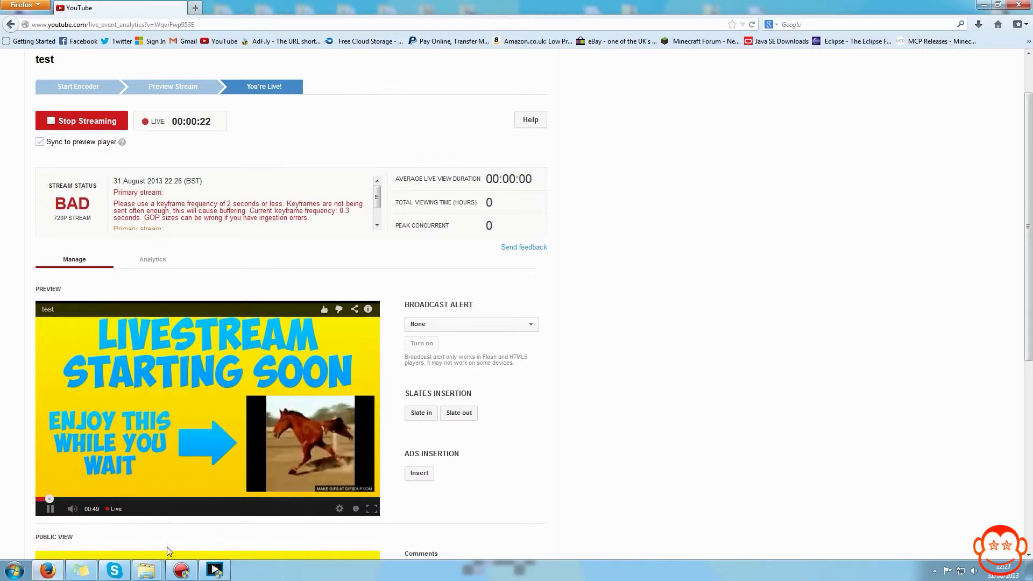
pyautogui.scroll(-6, 247, 408)
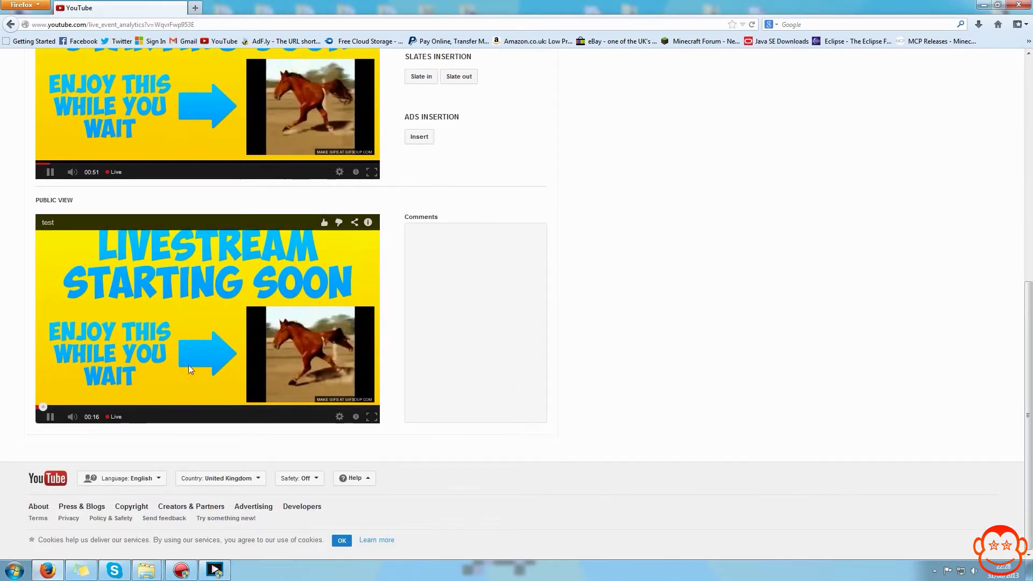
pyautogui.scroll(7, 151, 439)
pyautogui.scroll(-8, 375, 416)
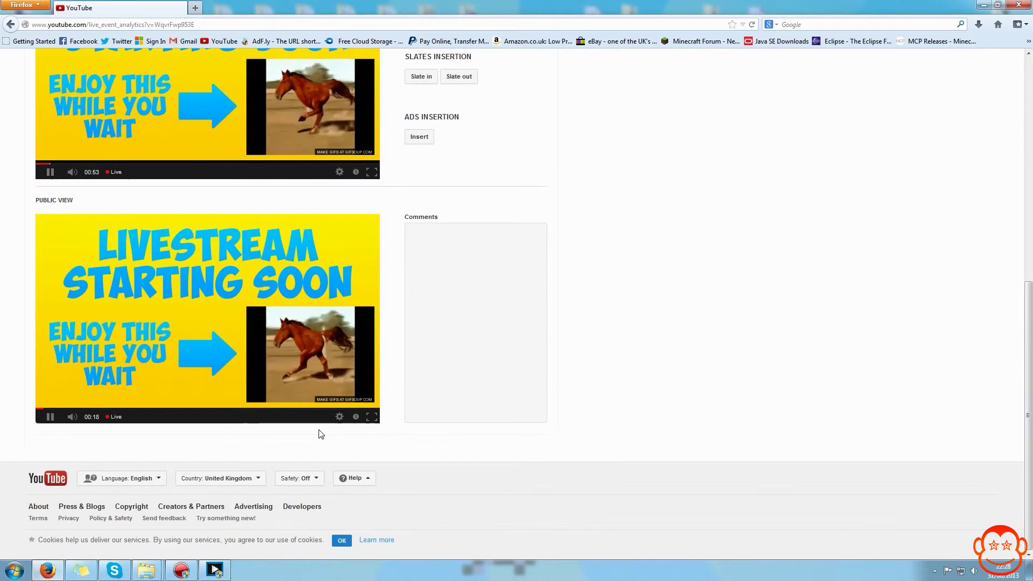
pyautogui.scroll(3, 576, 311)
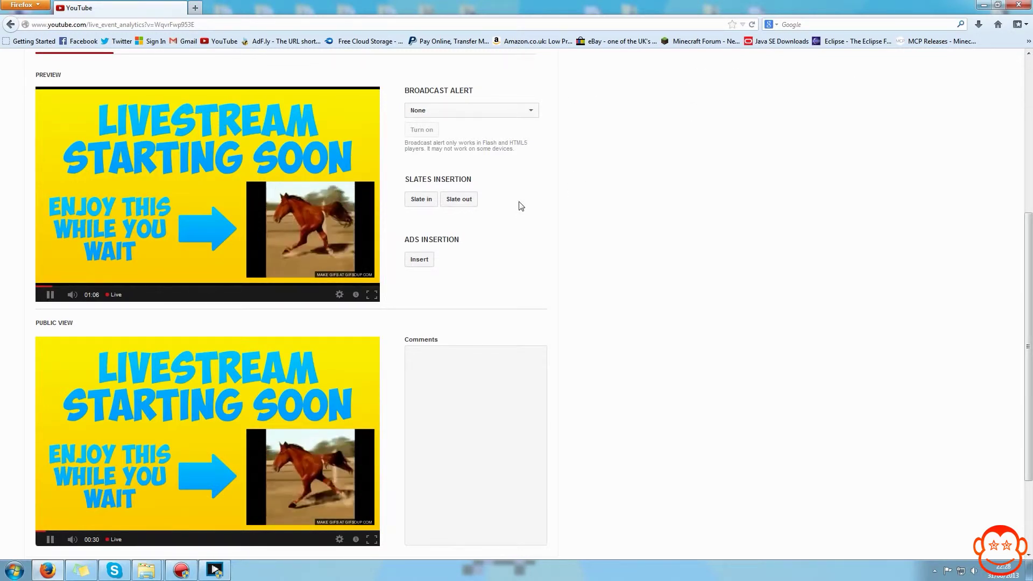
pyautogui.moveTo(314, 154)
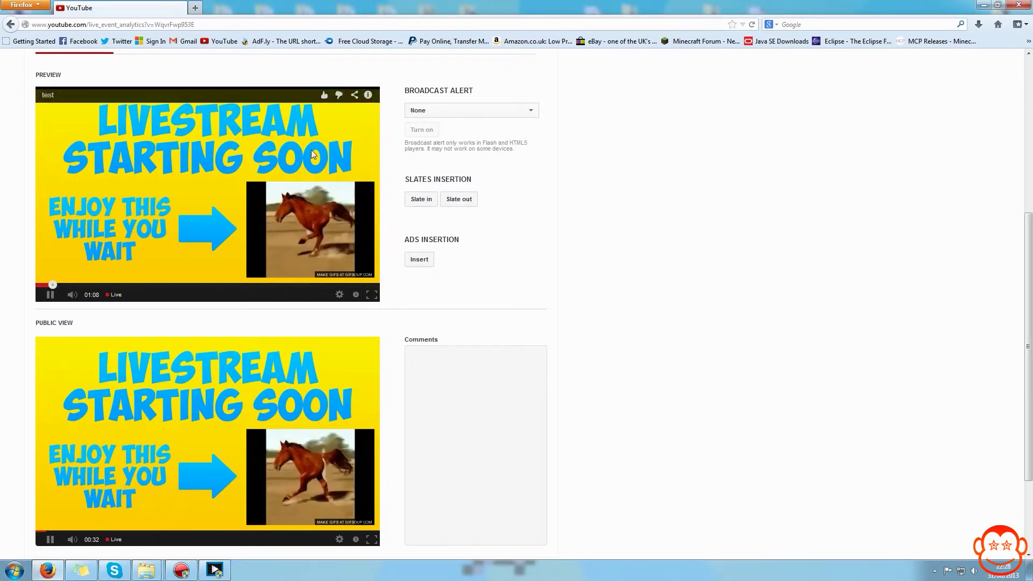